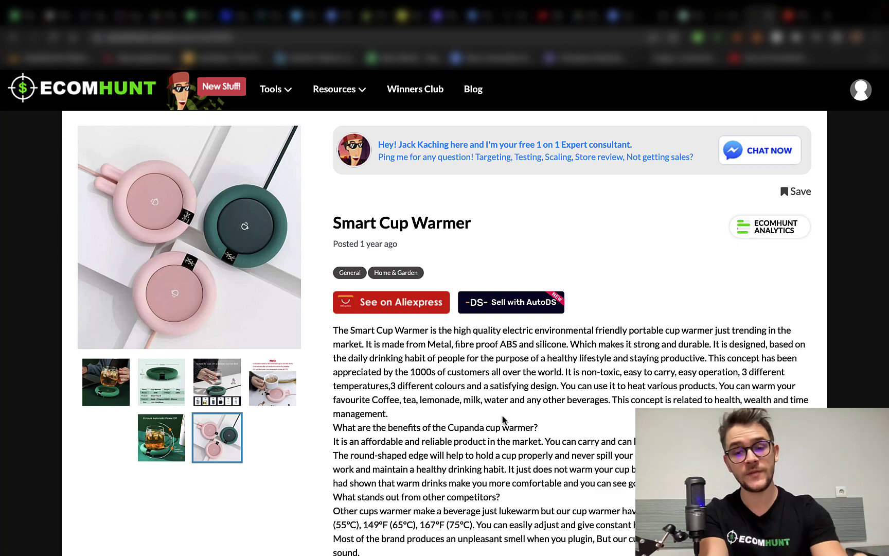
pyautogui.scroll(-1, 218, 163)
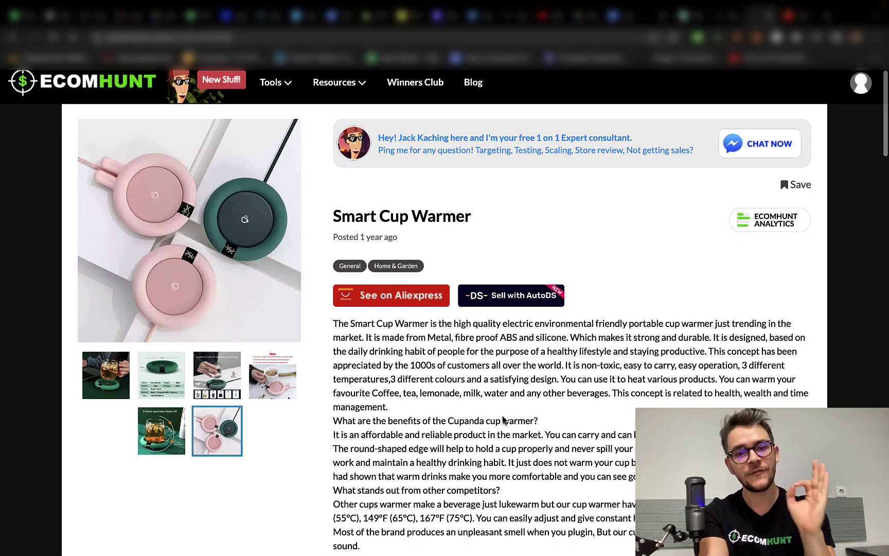
pyautogui.scroll(-3, 550, 527)
pyautogui.scroll(-8, 549, 527)
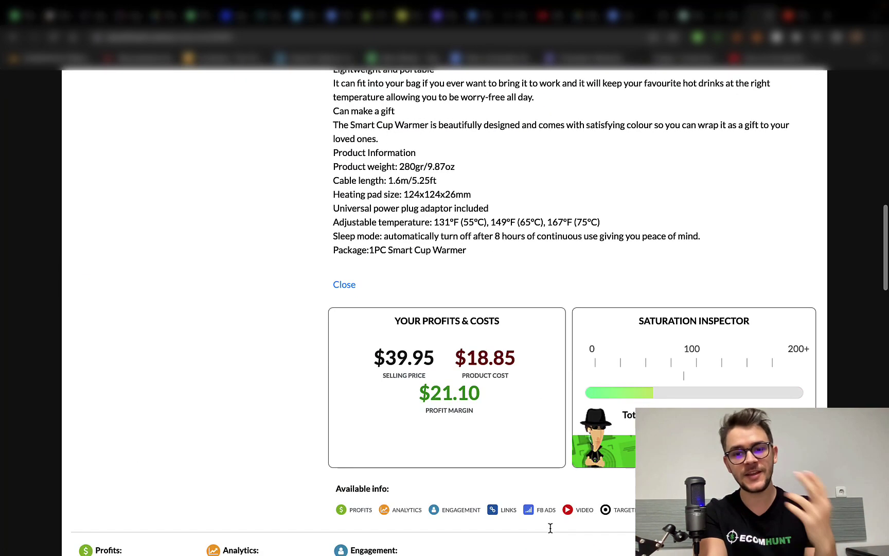
pyautogui.scroll(-2, 550, 527)
pyautogui.scroll(15, 551, 527)
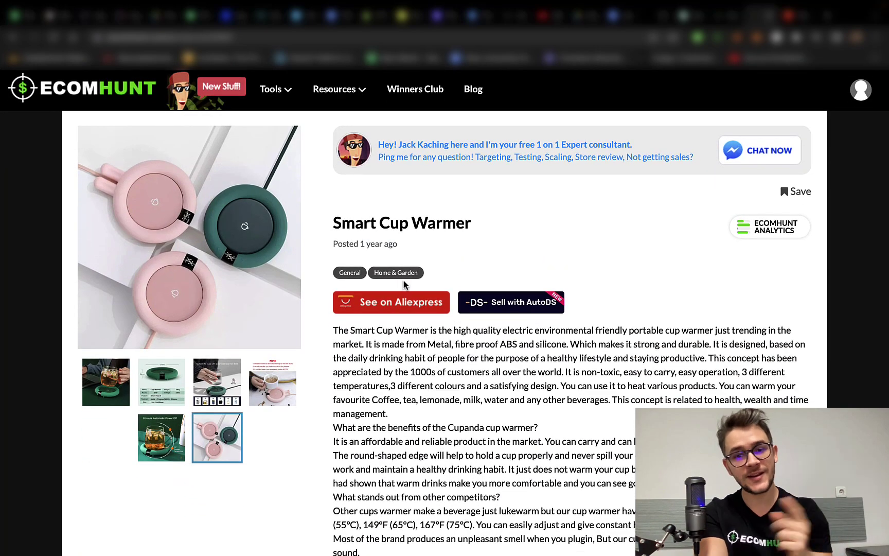
# Step: Review the supplier's cup warmer listing: description text, Specifications, then back to the description images
pyautogui.click(409, 303)
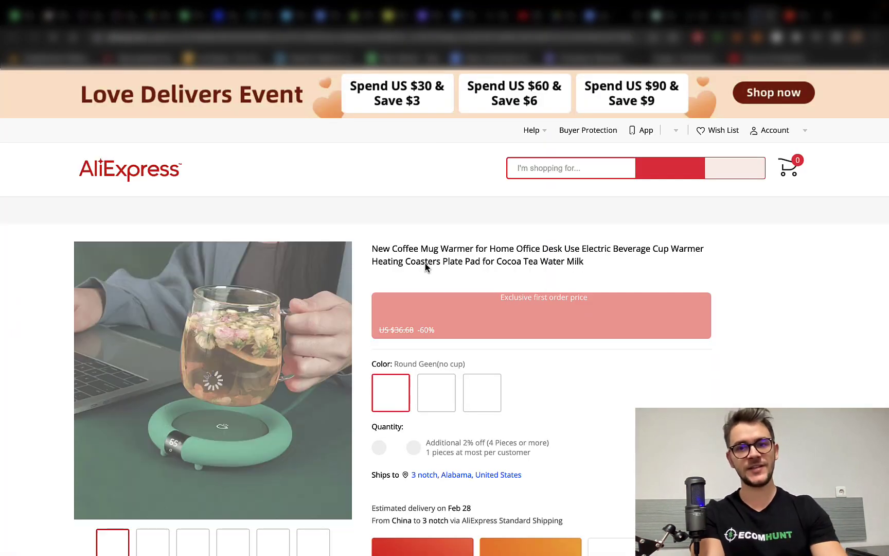
pyautogui.scroll(-4, 452, 342)
pyautogui.scroll(-4, 451, 345)
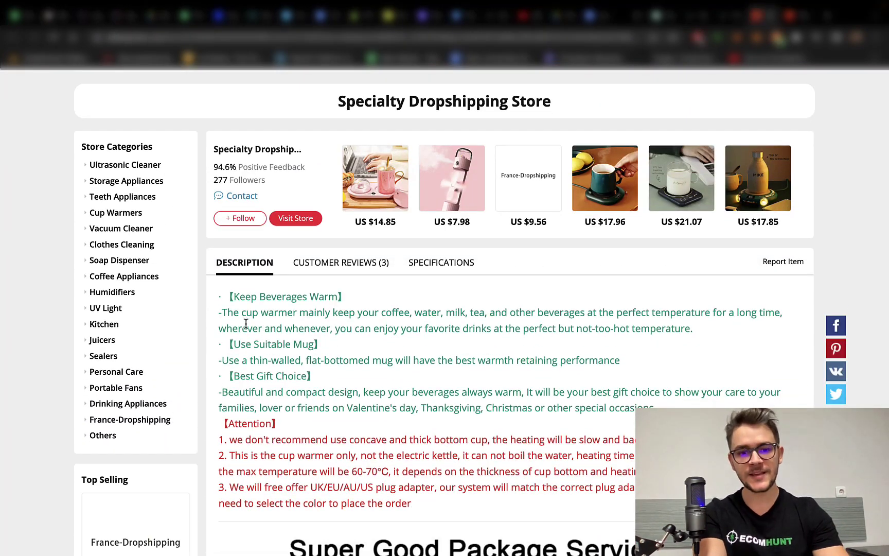
pyautogui.scroll(-1, 291, 460)
pyautogui.scroll(-1, 291, 460)
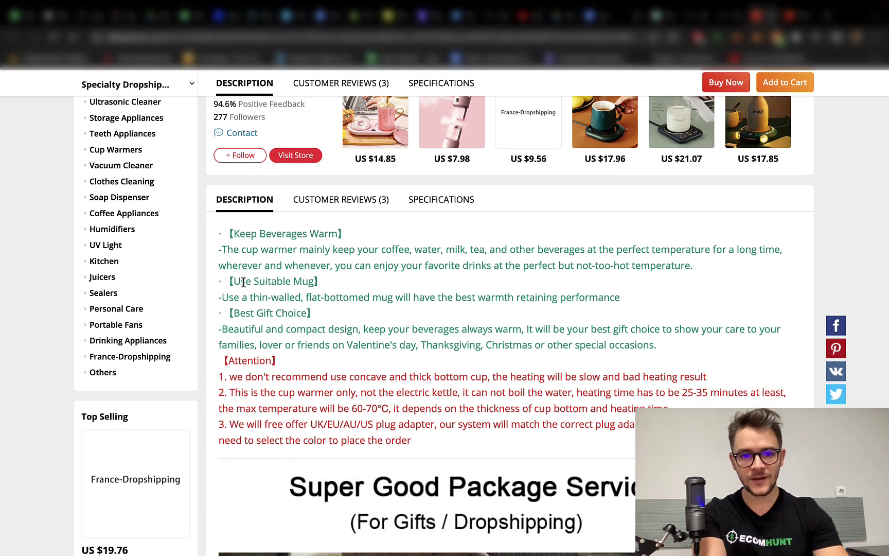
pyautogui.moveTo(262, 282); pyautogui.dragTo(689, 326)
pyautogui.click(693, 334)
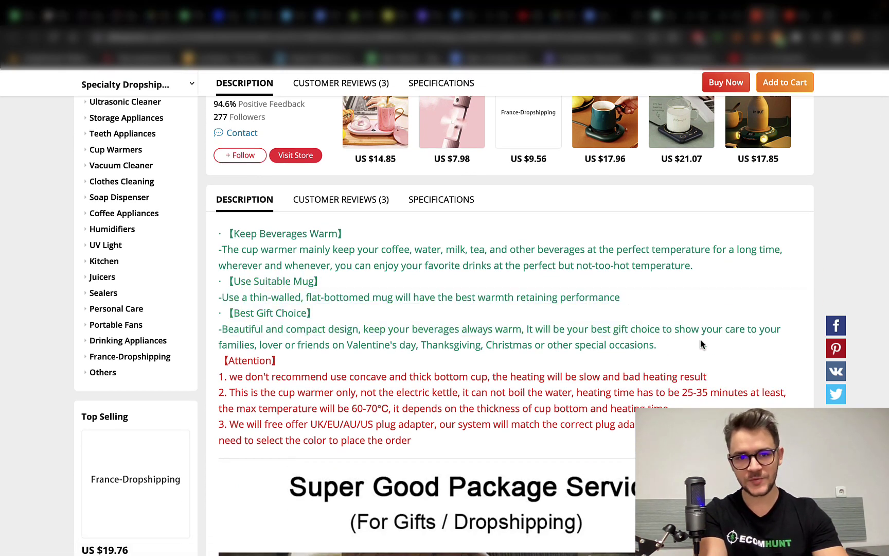
pyautogui.click(440, 200)
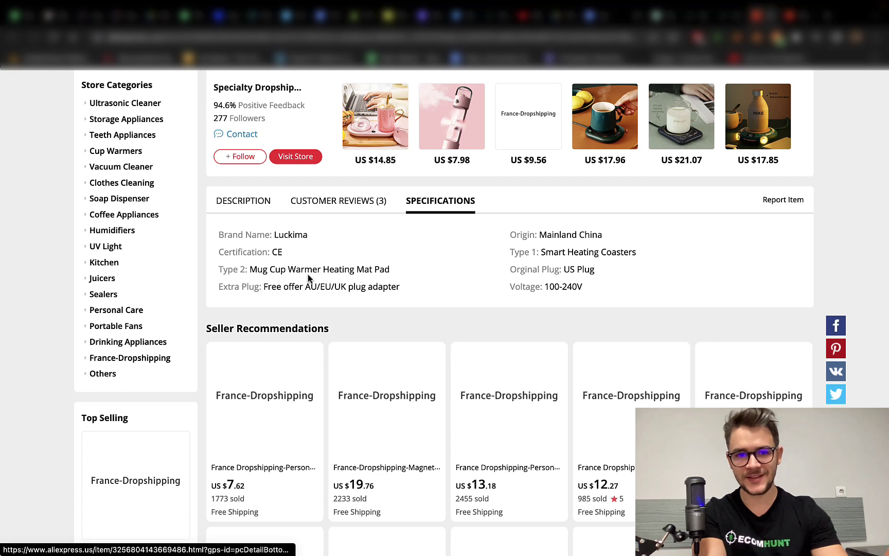
pyautogui.click(243, 202)
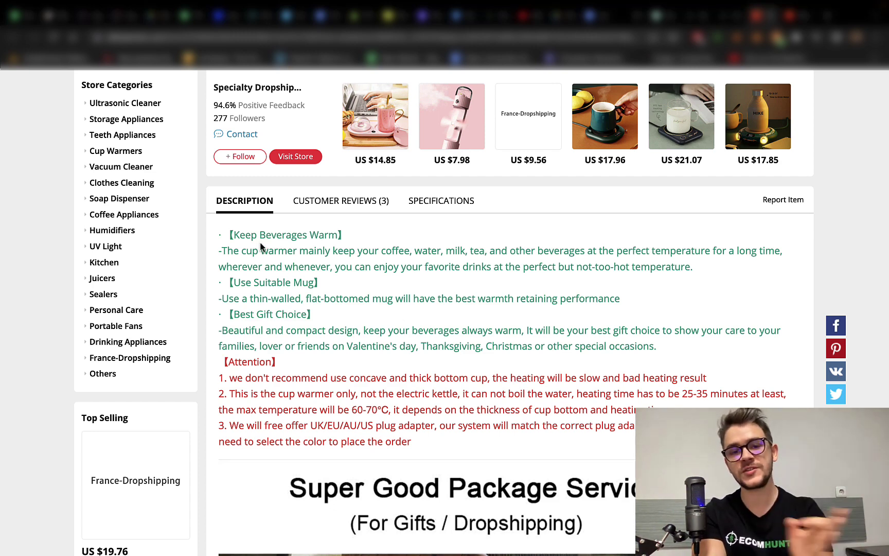
pyautogui.moveTo(231, 235); pyautogui.dragTo(541, 354)
pyautogui.click(540, 355)
pyautogui.scroll(-3, 389, 337)
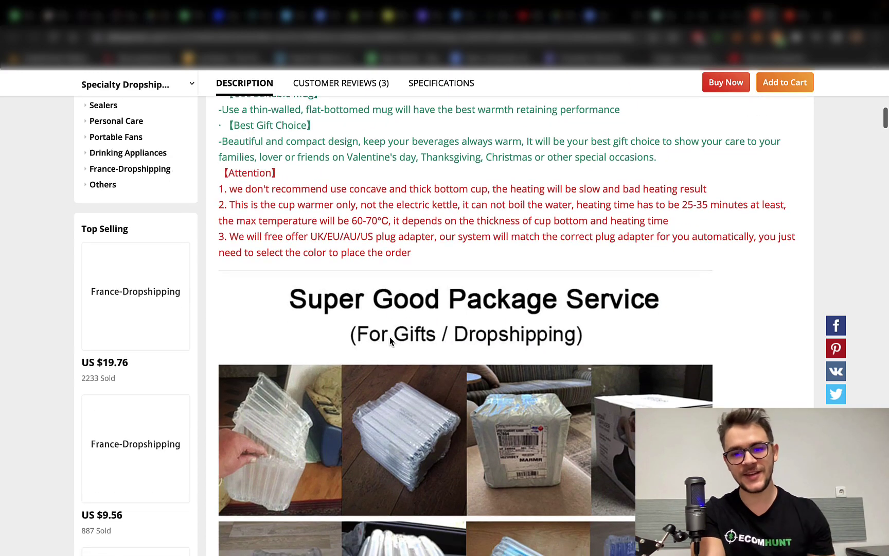
pyautogui.scroll(-3, 390, 338)
pyautogui.scroll(-5, 390, 338)
pyautogui.scroll(-2, 390, 338)
pyautogui.scroll(-5, 390, 337)
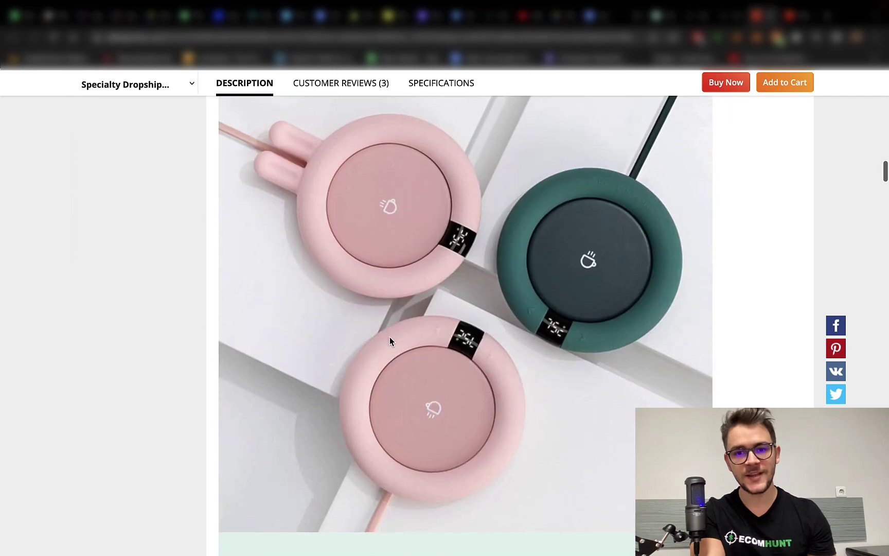
pyautogui.scroll(-5, 390, 336)
pyautogui.scroll(-3, 389, 337)
pyautogui.scroll(-5, 390, 337)
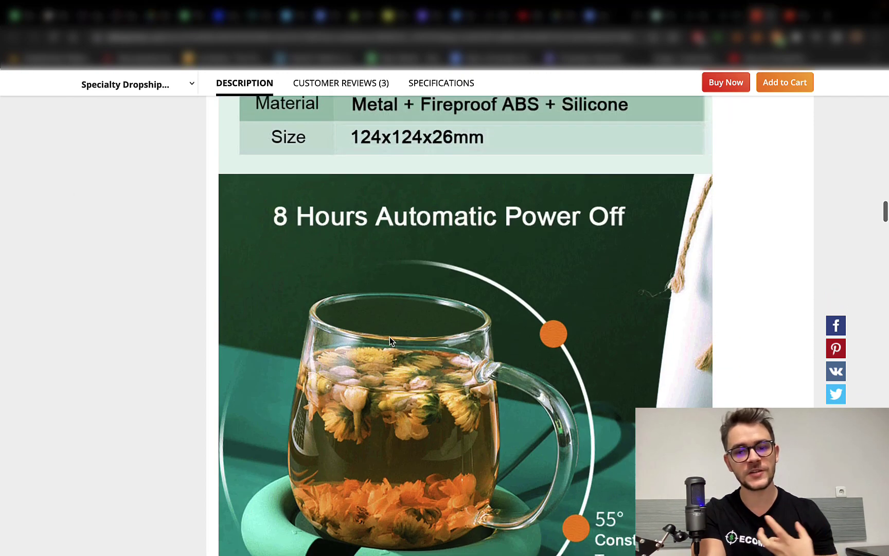
pyautogui.scroll(2, 390, 337)
pyautogui.scroll(2, 390, 336)
pyautogui.scroll(-10, 389, 336)
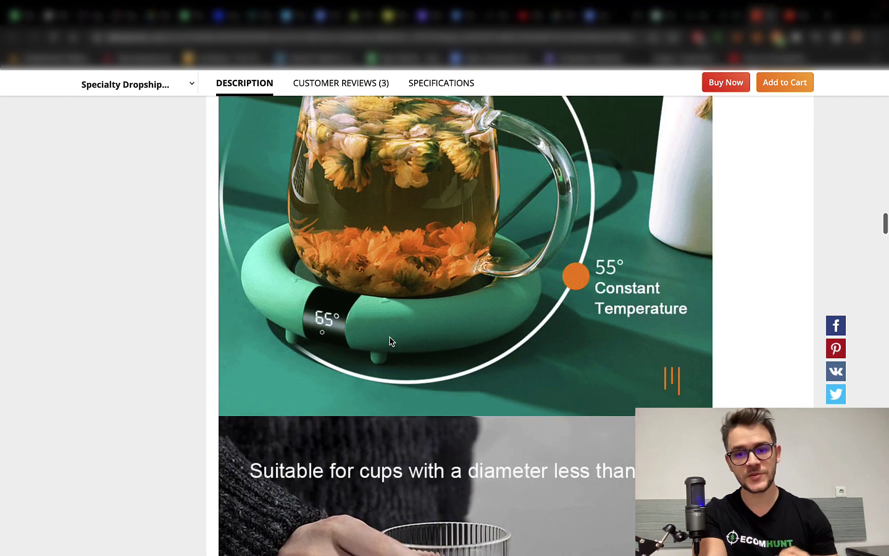
pyautogui.scroll(-2, 389, 336)
pyautogui.scroll(-10, 389, 337)
pyautogui.scroll(10, 390, 336)
pyautogui.scroll(2, 389, 341)
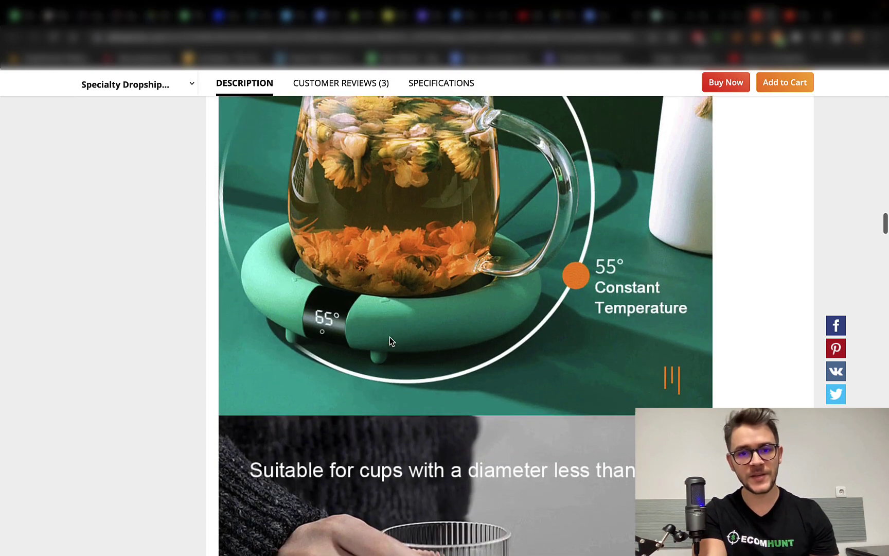
pyautogui.scroll(3, 389, 341)
pyautogui.scroll(-3, 390, 340)
pyautogui.scroll(-10, 390, 341)
pyautogui.scroll(-5, 390, 340)
pyautogui.scroll(-4, 389, 340)
pyautogui.scroll(-5, 390, 340)
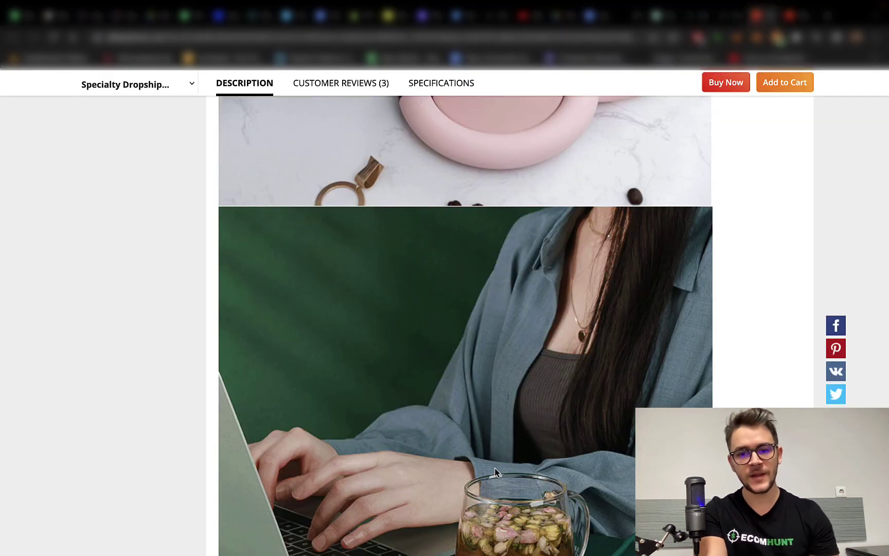
pyautogui.scroll(-10, 495, 472)
pyautogui.scroll(-3, 495, 472)
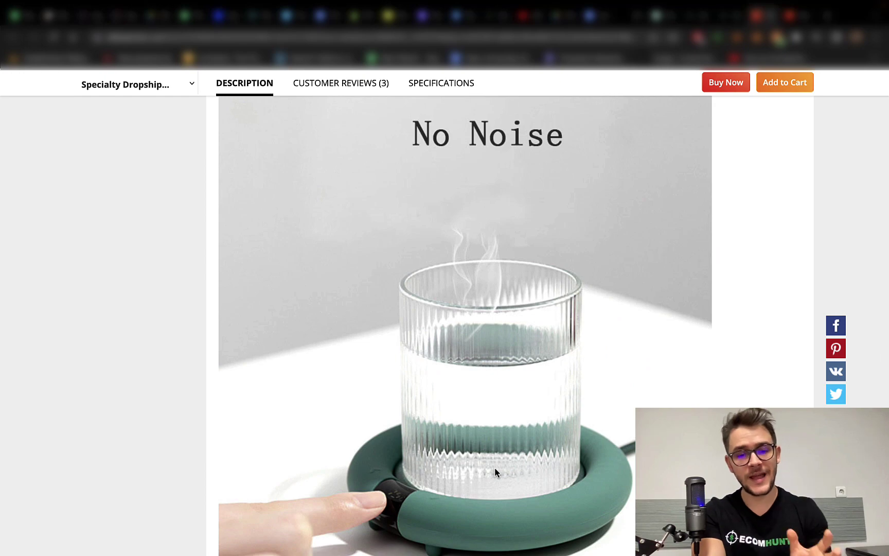
pyautogui.scroll(3, 495, 473)
pyautogui.scroll(5, 495, 473)
pyautogui.scroll(-2, 494, 472)
pyautogui.scroll(5, 495, 473)
pyautogui.scroll(10, 495, 473)
pyautogui.scroll(3, 494, 472)
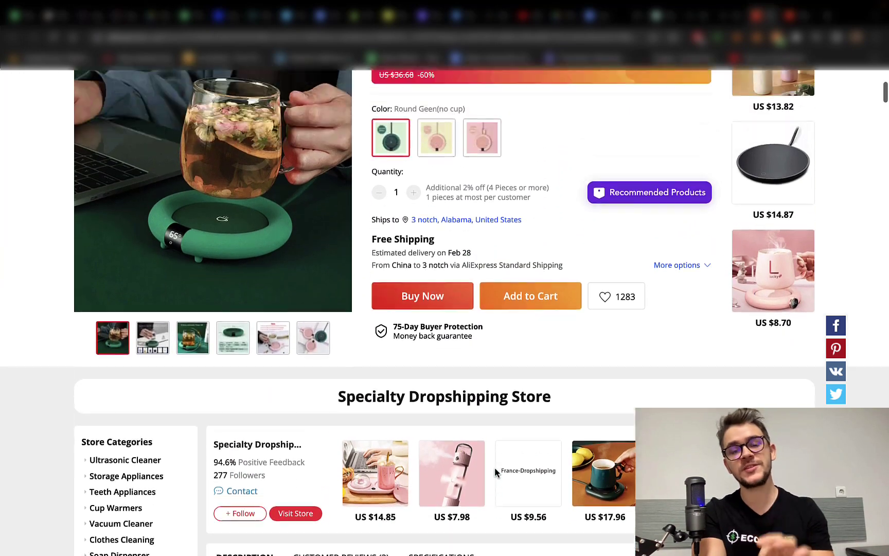
pyautogui.scroll(1, 495, 473)
pyautogui.scroll(1, 495, 472)
pyautogui.scroll(1, 495, 473)
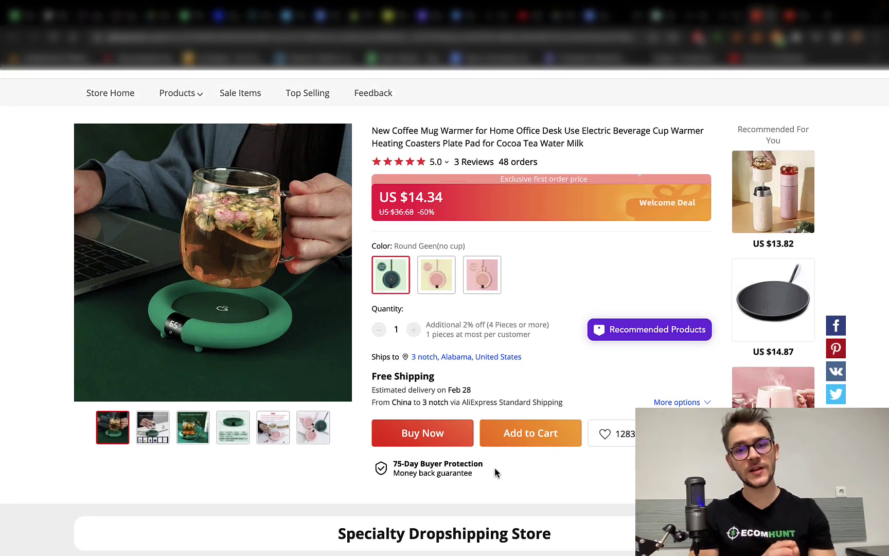
# Step: Return to the Smart Cup Warmer Ecomhunt page before switching to the Shopify Products list
pyautogui.click(729, 17)
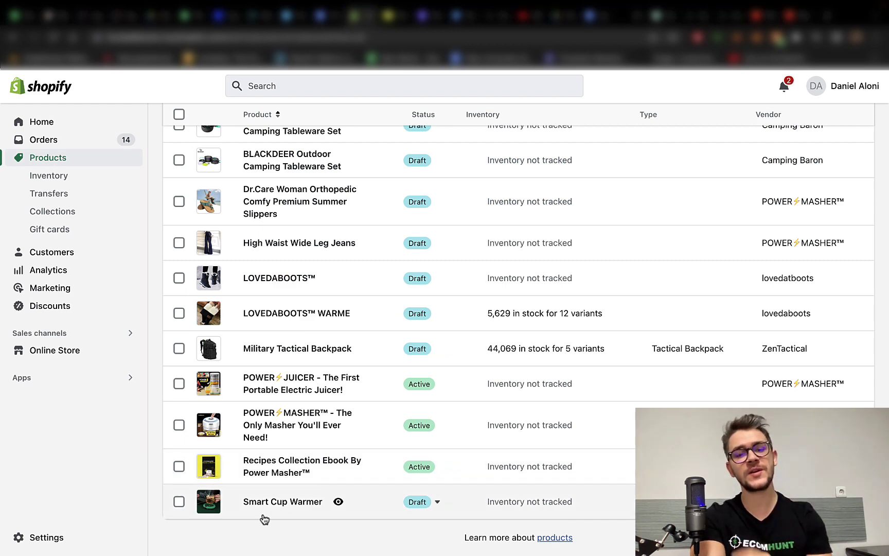
# Step: Open the Smart Cup Warmer draft and delete its entire existing description
pyautogui.click(288, 503)
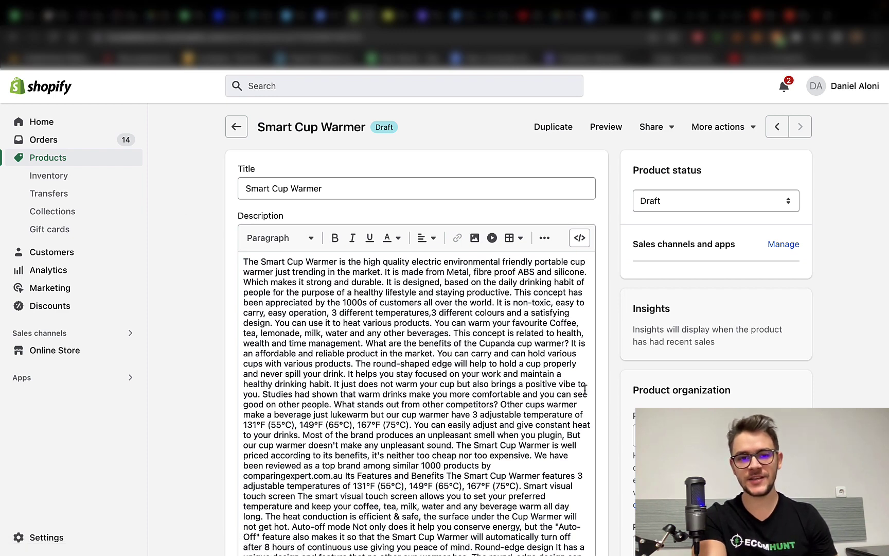
pyautogui.scroll(-2, 585, 390)
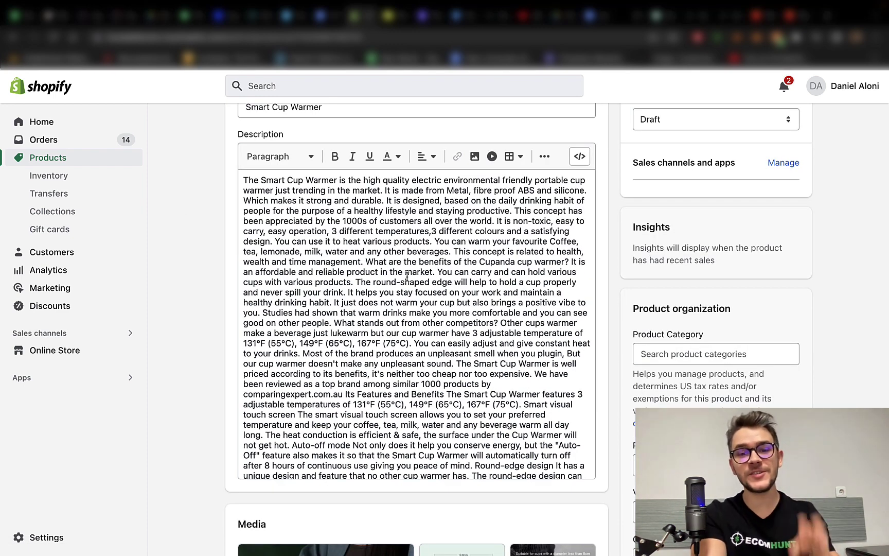
pyautogui.click(367, 289)
pyautogui.hotkey('ctrl', 'a')
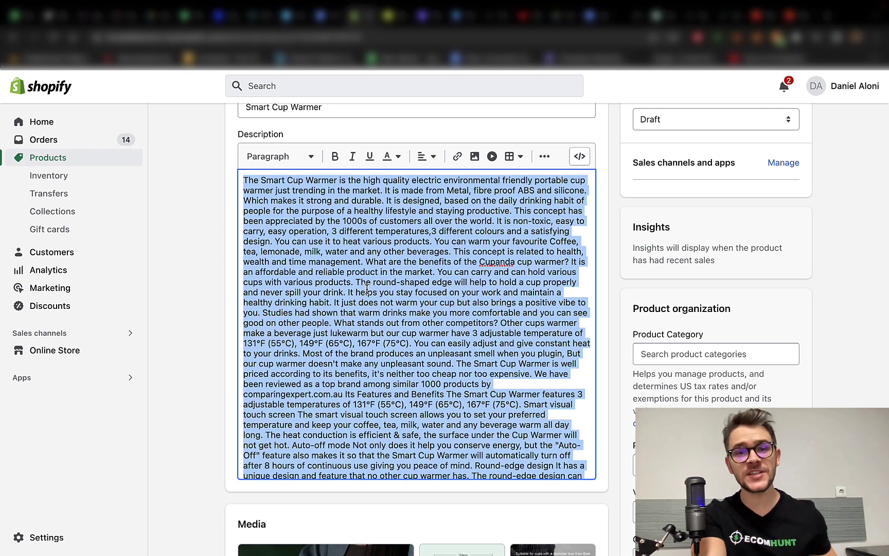
pyautogui.press('BackSpace')
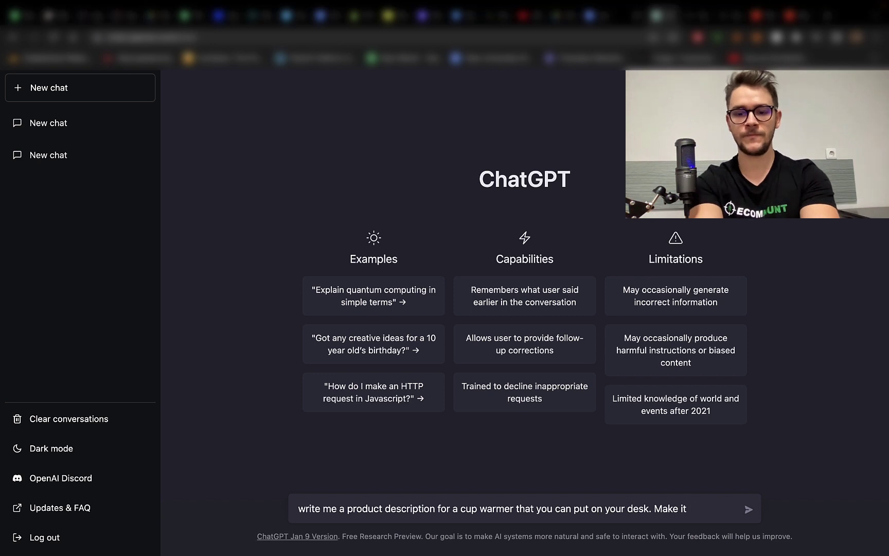
pyautogui.write(' 200 wrods')
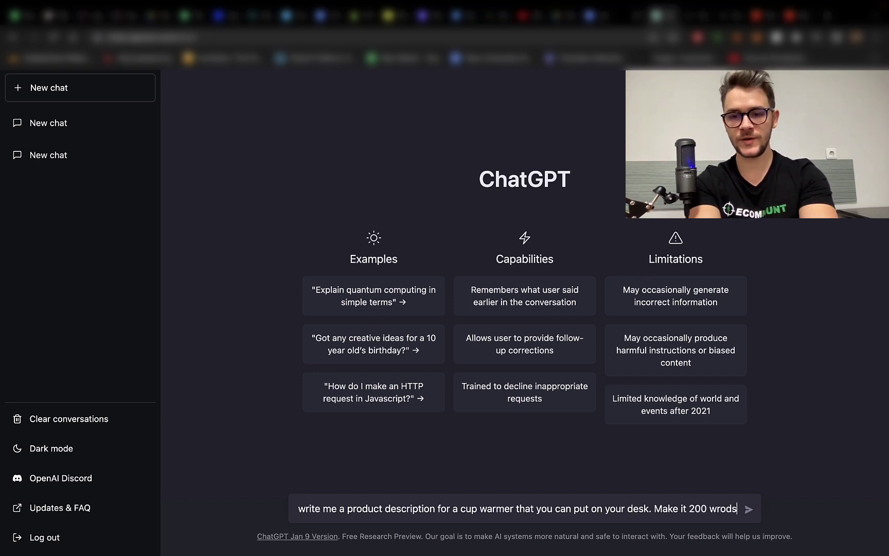
# Step: Fix the typo and send the 200-word desk cup warmer description prompt
pyautogui.press('BackSpace')
pyautogui.press('BackSpace')
pyautogui.press('BackSpace')
pyautogui.write('ords')
pyautogui.press('Return')
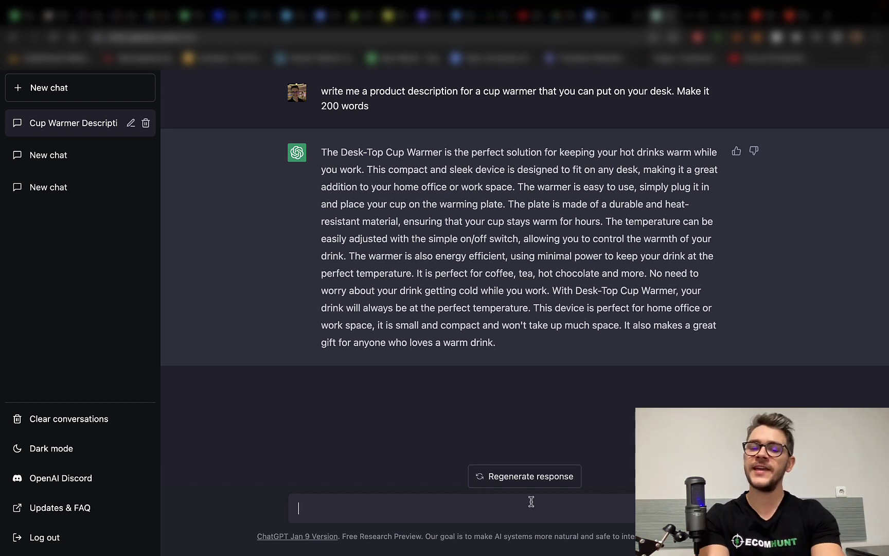
pyautogui.write('Make it sarcastic and funny')
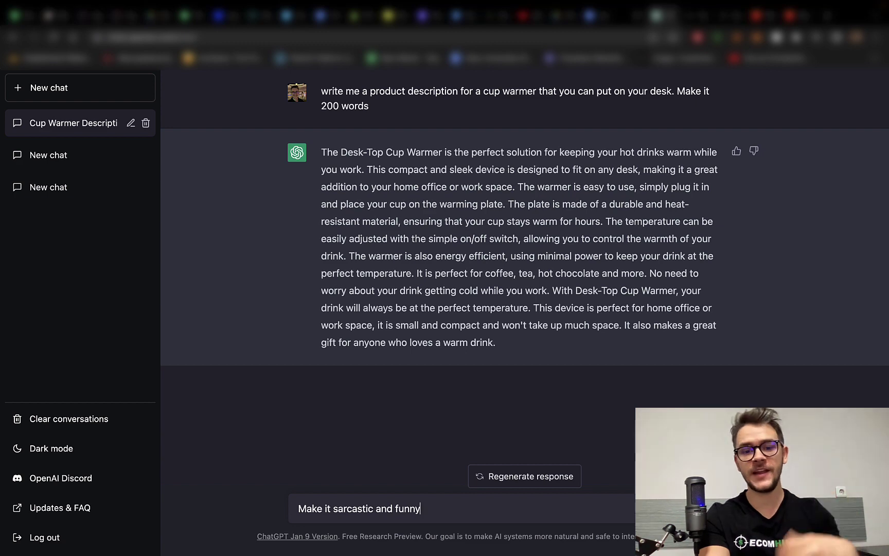
# Step: Send 'Make it sarcastic and funny' to get the description rewritten
pyautogui.press('Return')
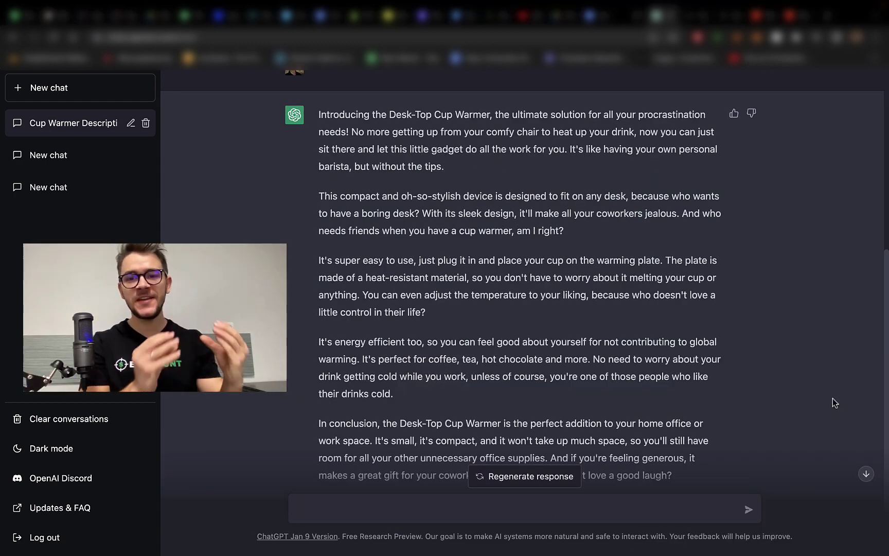
pyautogui.scroll(-1, 834, 402)
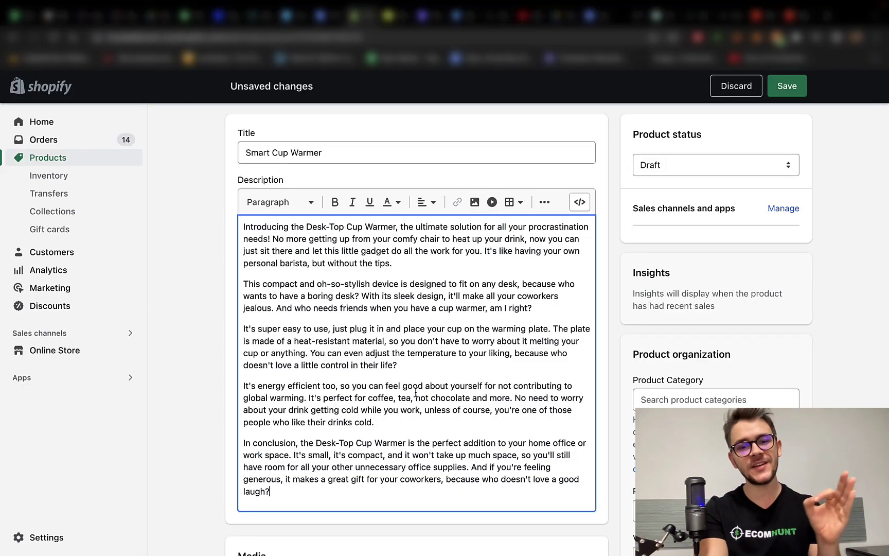
# Step: Place the cursor after the third paragraph of the pasted sarcastic description
pyautogui.click(450, 365)
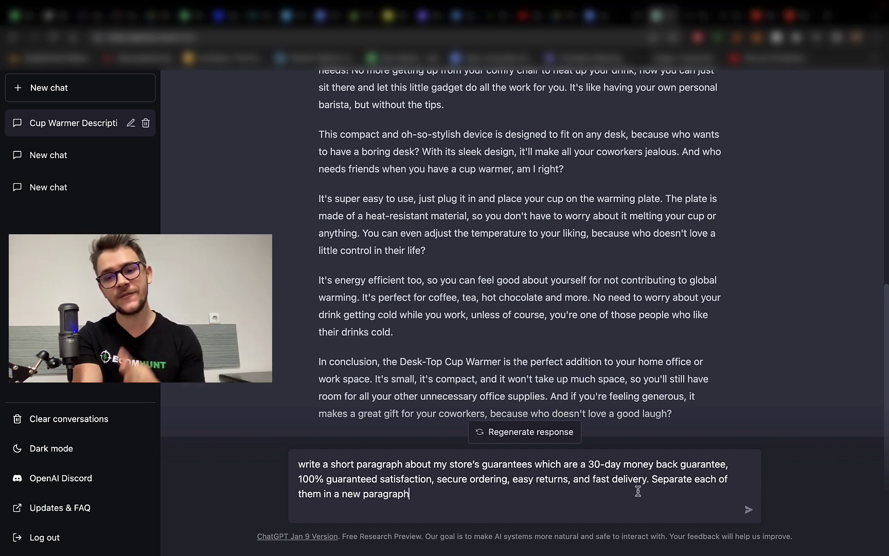
# Step: Review the paragraph-separation wording and send the five-guarantees prompt
pyautogui.moveTo(652, 481); pyautogui.dragTo(732, 479)
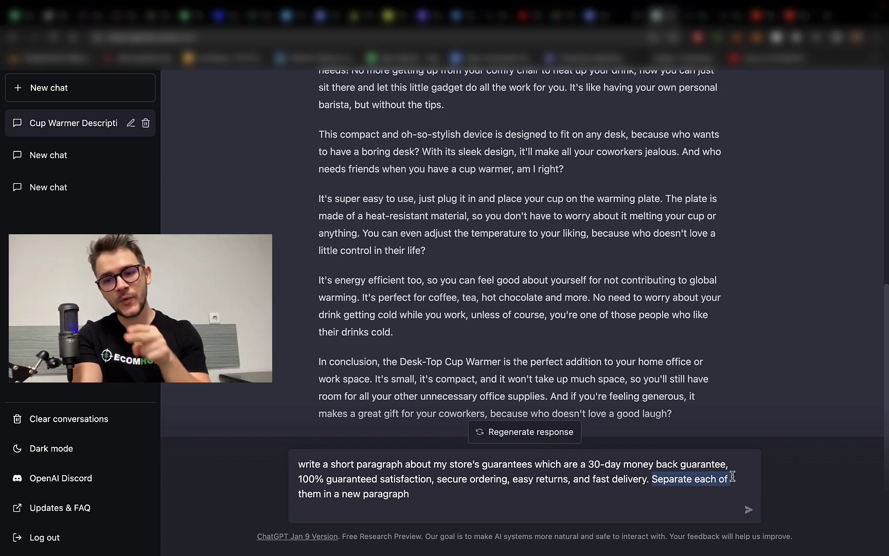
pyautogui.click(469, 494)
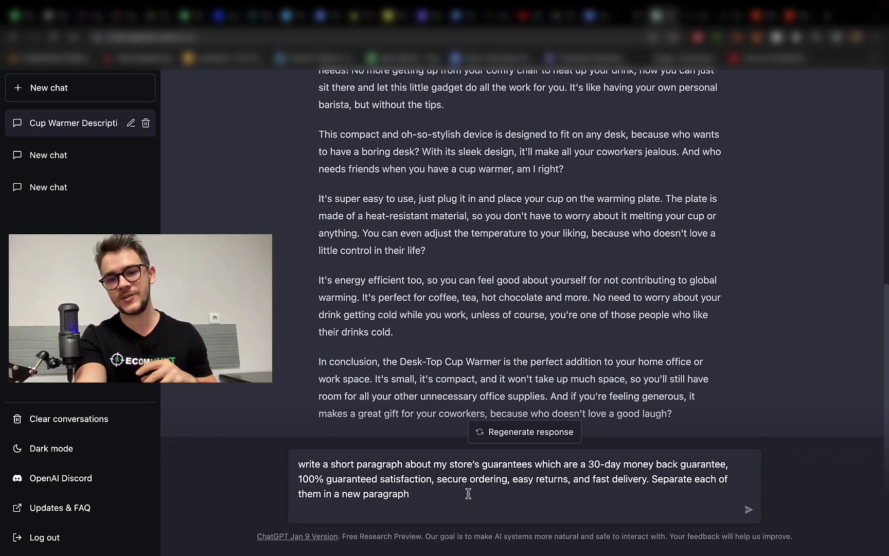
pyautogui.press('Return')
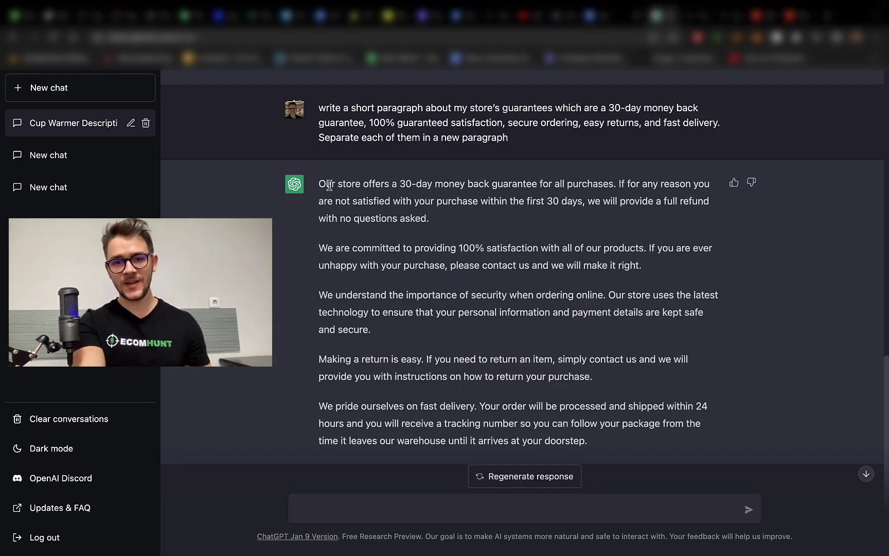
# Step: Read through the reply's money-back, satisfaction, secure ordering and easy returns paragraphs
pyautogui.moveTo(330, 186); pyautogui.dragTo(459, 185)
pyautogui.moveTo(395, 247); pyautogui.dragTo(548, 244)
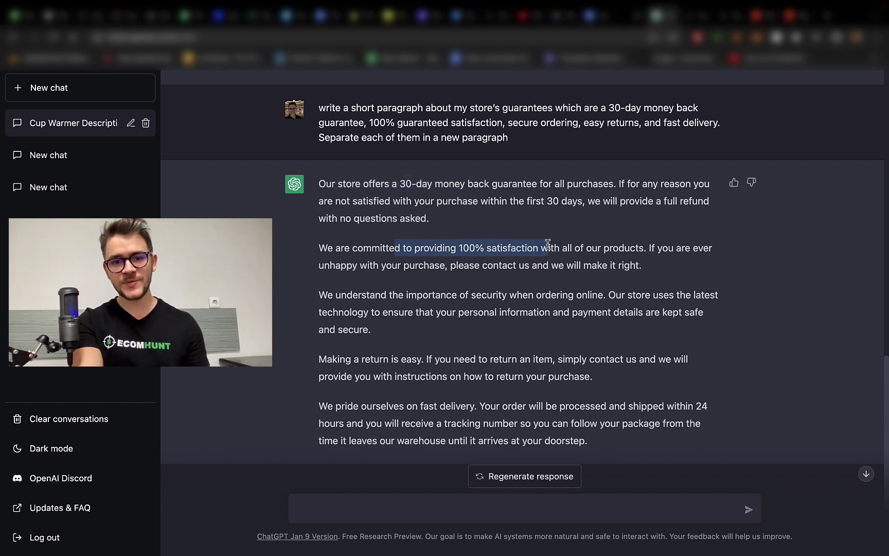
pyautogui.moveTo(346, 294)
pyautogui.mouseDown()
pyautogui.moveTo(719, 293)
pyautogui.moveTo(638, 325)
pyautogui.mouseUp()
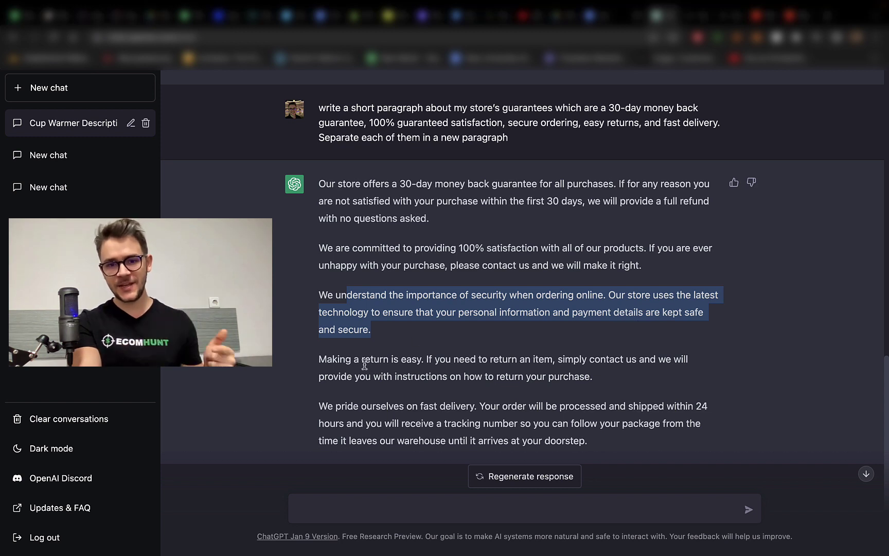
pyautogui.click(345, 359)
pyautogui.moveTo(345, 358); pyautogui.dragTo(556, 359)
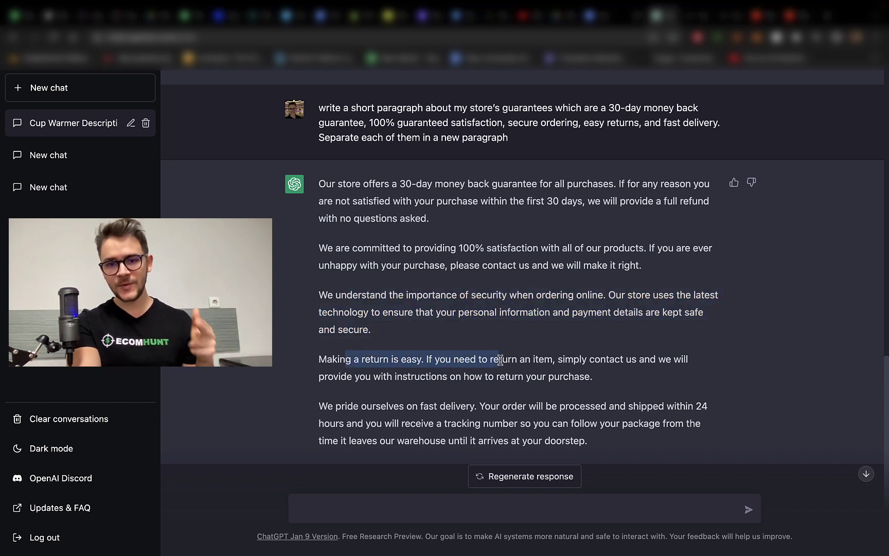
pyautogui.click(355, 405)
pyautogui.scroll(-1, 507, 409)
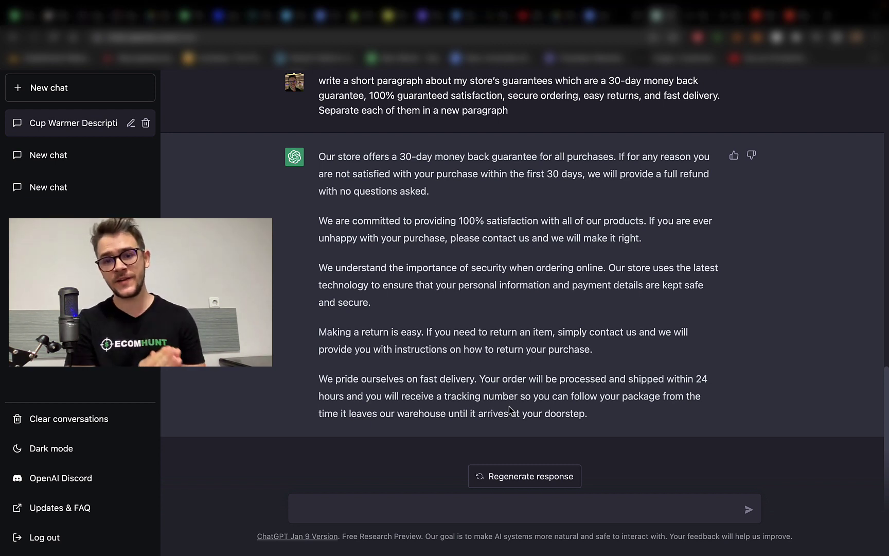
# Step: Request the 5–14 / 7–15 business-day shipping sentence rewritten as sarcastic and funny
pyautogui.click(572, 512)
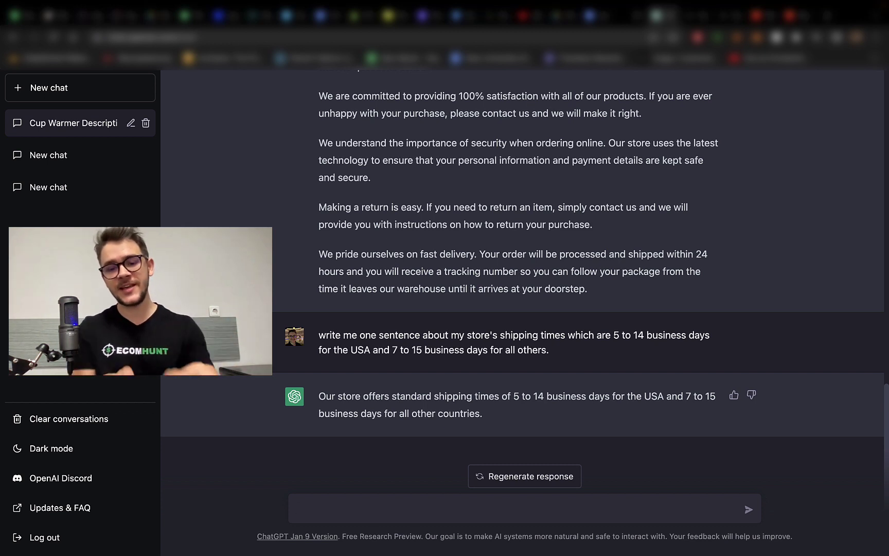
pyautogui.write('Make it sarcastic and funny')
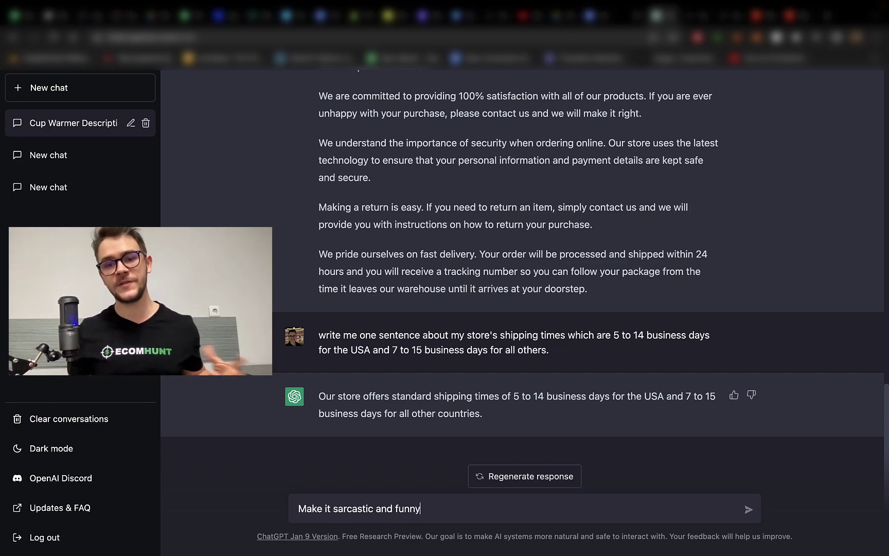
pyautogui.press('Return')
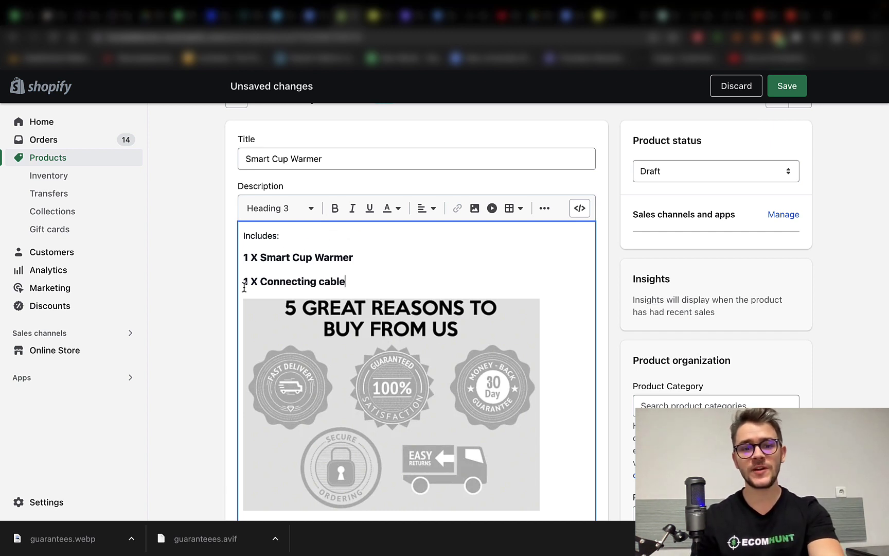
# Step: Select the '1 X Connecting cable' line in the Includes list
pyautogui.moveTo(351, 280); pyautogui.dragTo(239, 281)
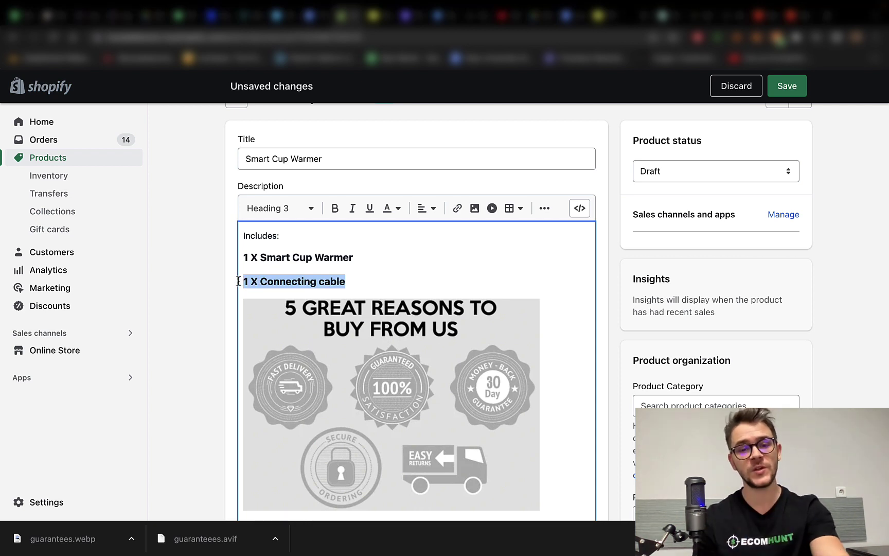
pyautogui.scroll(-2, 327, 276)
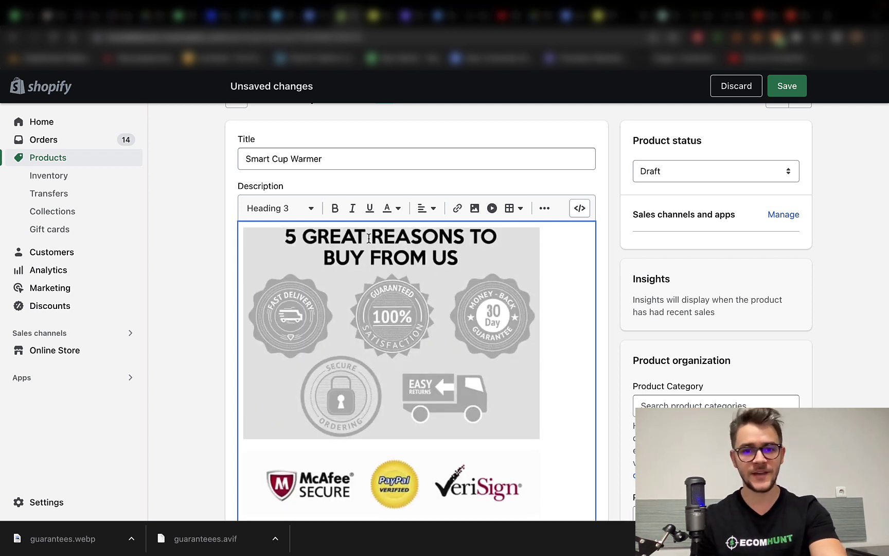
pyautogui.scroll(-1, 425, 304)
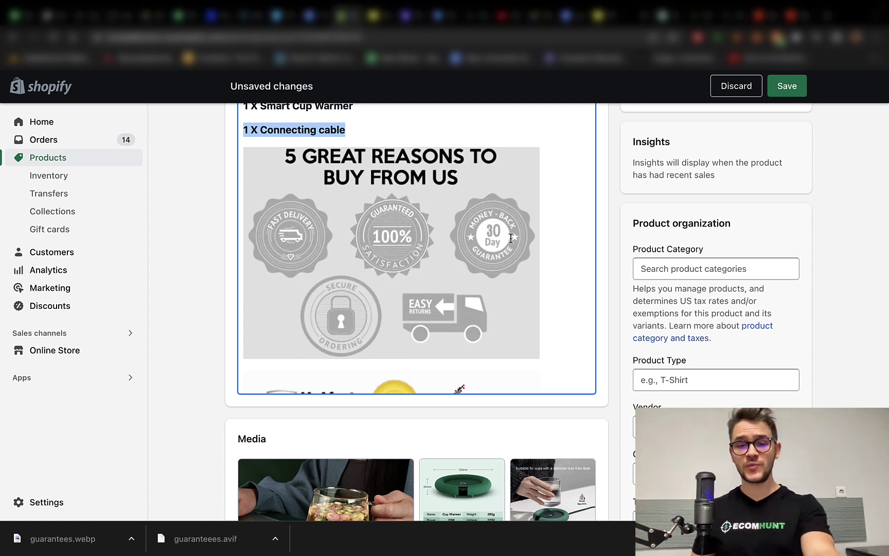
# Step: Paste the copied guarantee paragraphs over the selected cable line
pyautogui.hotkey('ctrl', 'v')
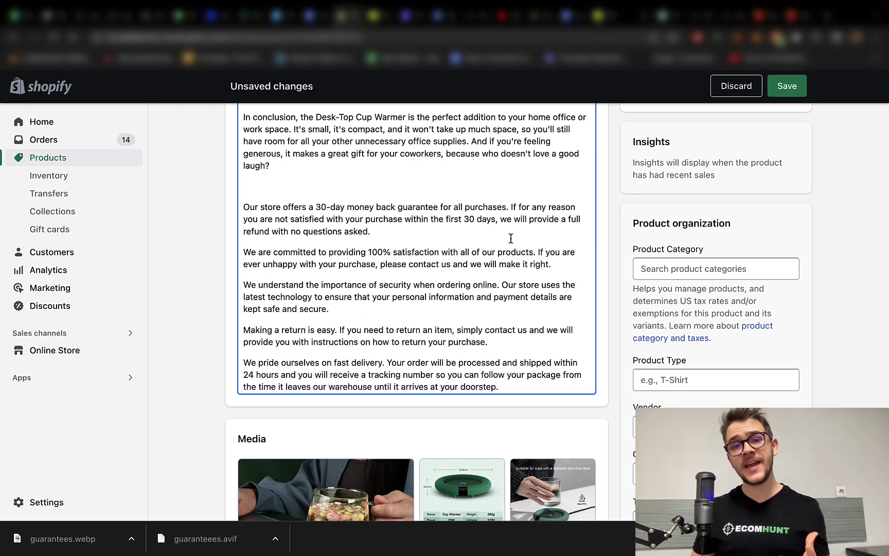